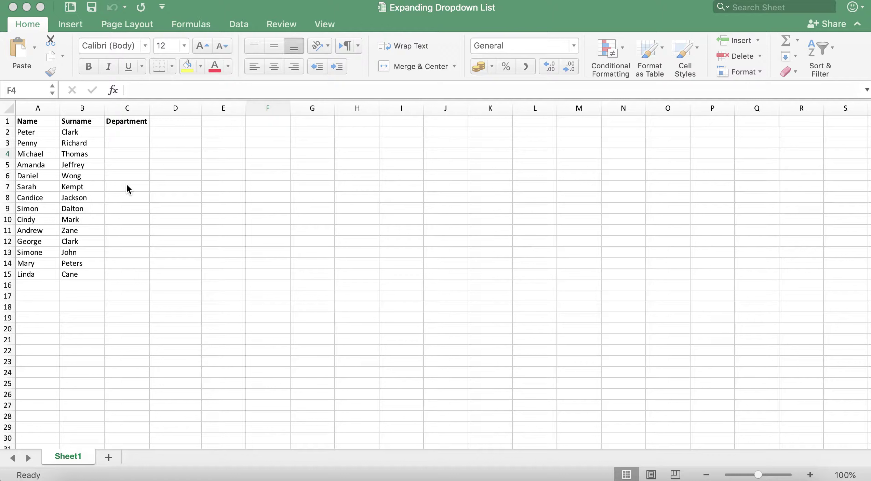
# Add Sheet2 and enter Department, Accounts, Admin and IT in A1:A4
pyautogui.click(109, 457)
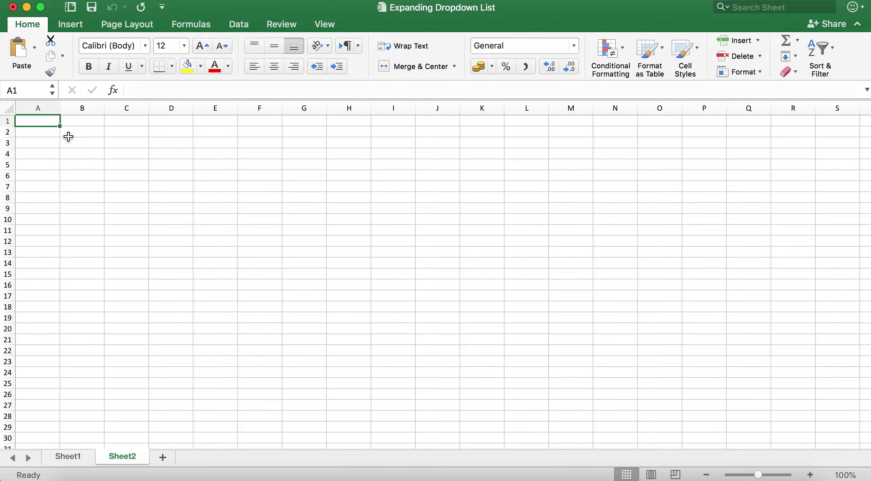
pyautogui.write('Department')
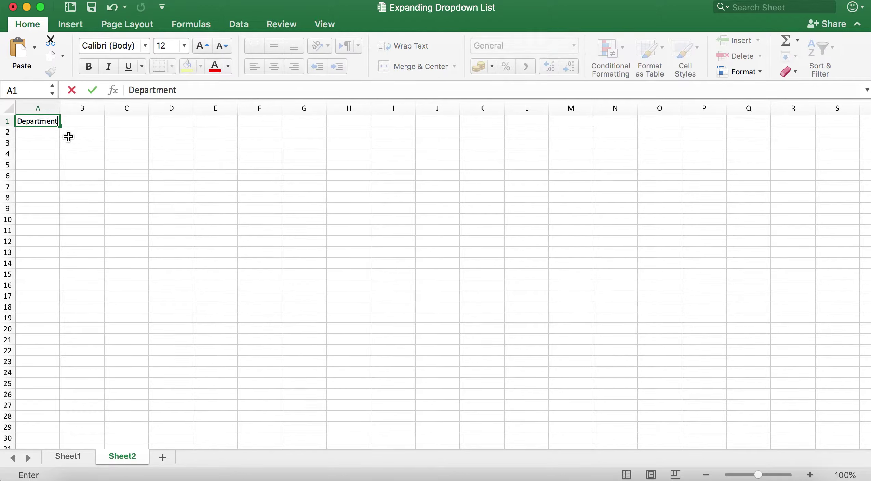
pyautogui.press('Return')
pyautogui.write('Account')
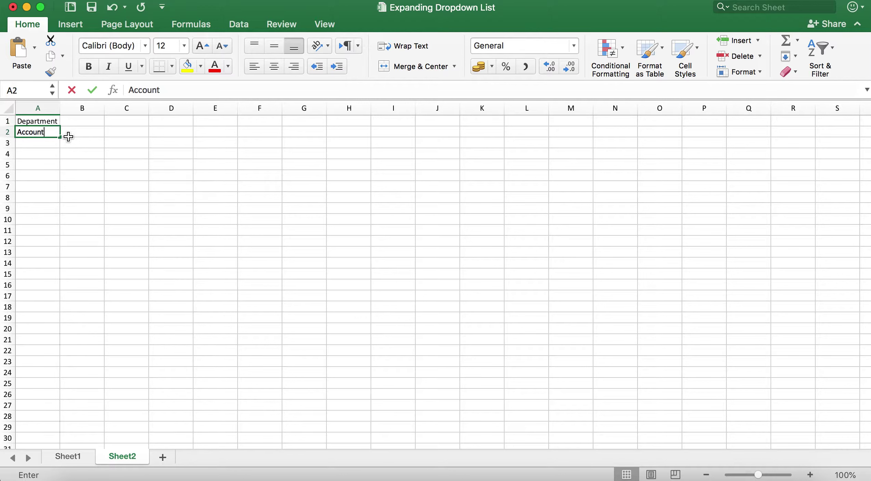
pyautogui.write('s')
pyautogui.press('Return')
pyautogui.write('Admin')
pyautogui.press('Return')
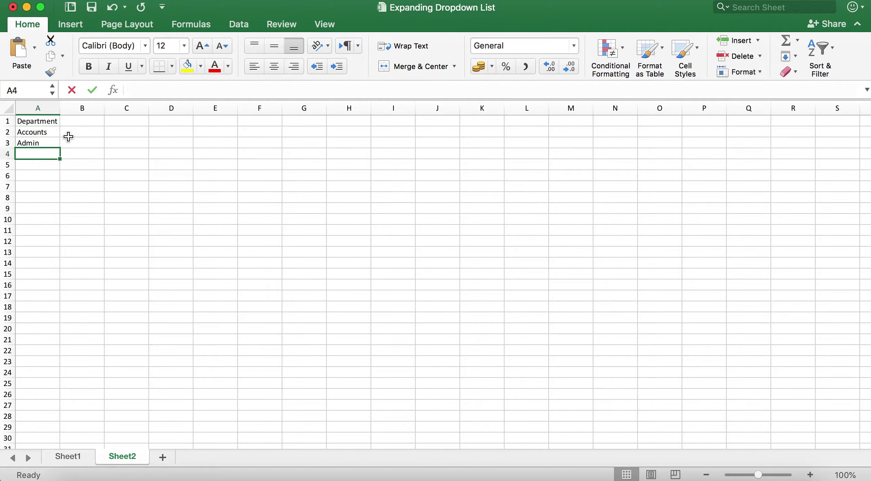
pyautogui.write('IT')
pyautogui.press('Return')
# Add Marketing, Research and Sales below, then make the Department heading in A1 bold
pyautogui.write('Ma')
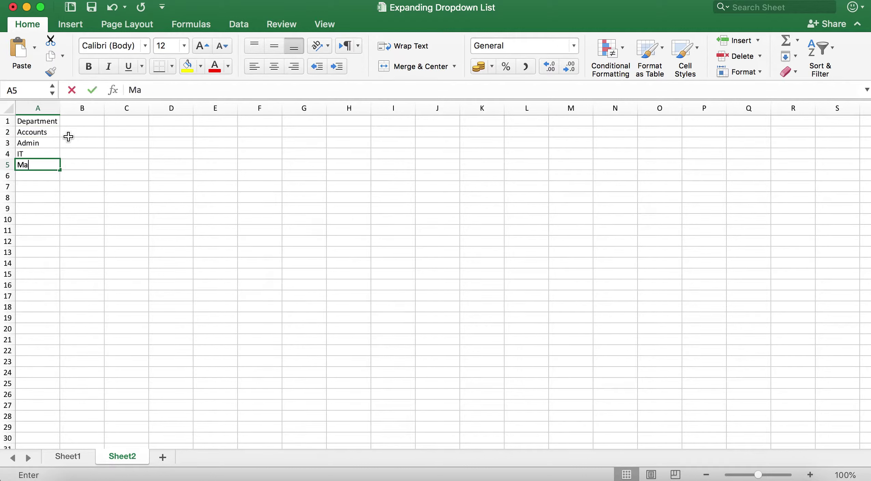
pyautogui.write('rketing')
pyautogui.press('Return')
pyautogui.write('Re')
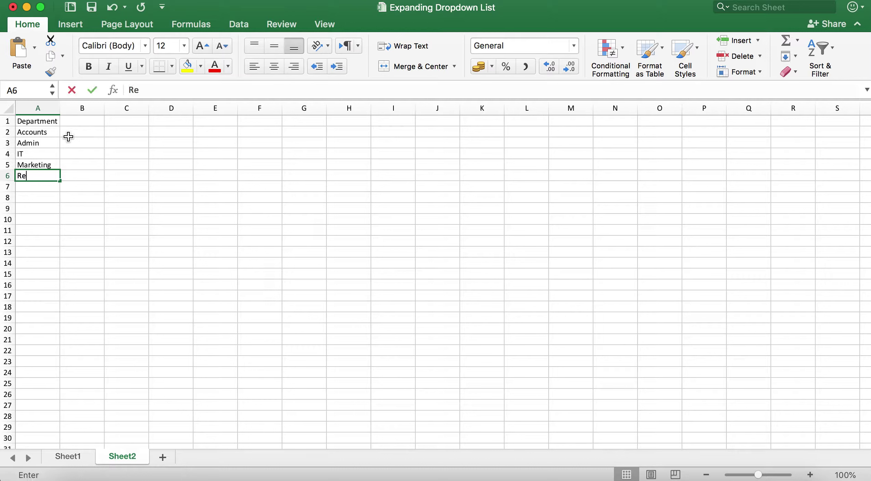
pyautogui.write('search')
pyautogui.press('Return')
pyautogui.write('Sa')
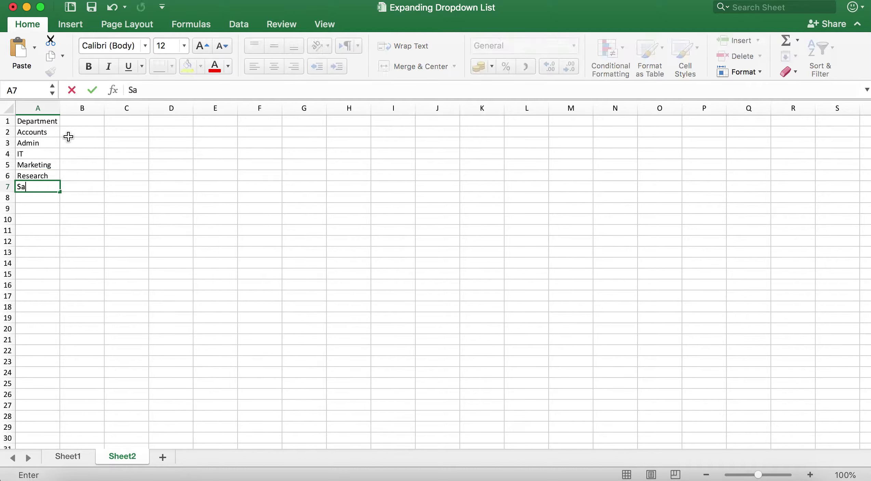
pyautogui.write('les')
pyautogui.click(47, 122)
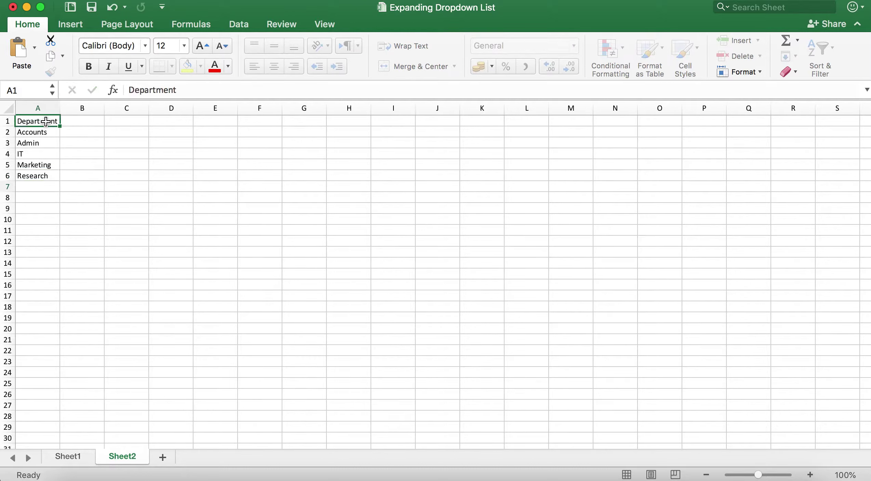
pyautogui.click(87, 67)
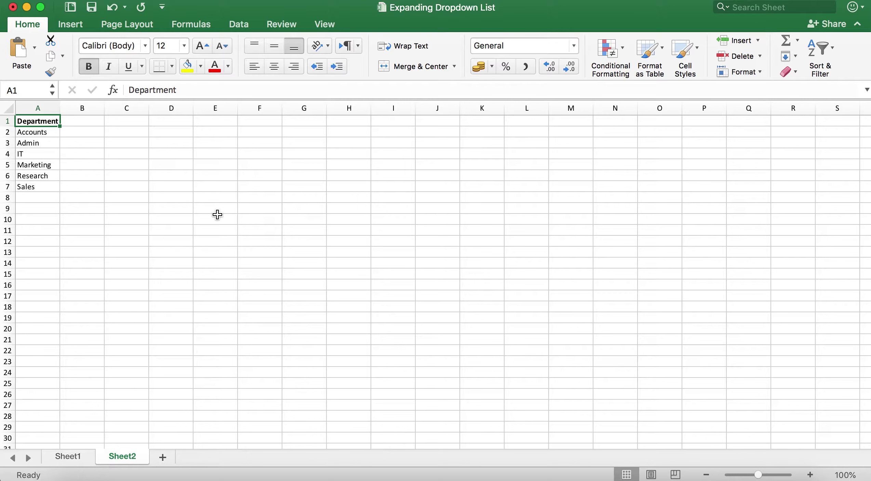
# Convert the Department list in A1:A7 into Table1 with a header row
pyautogui.click(42, 150)
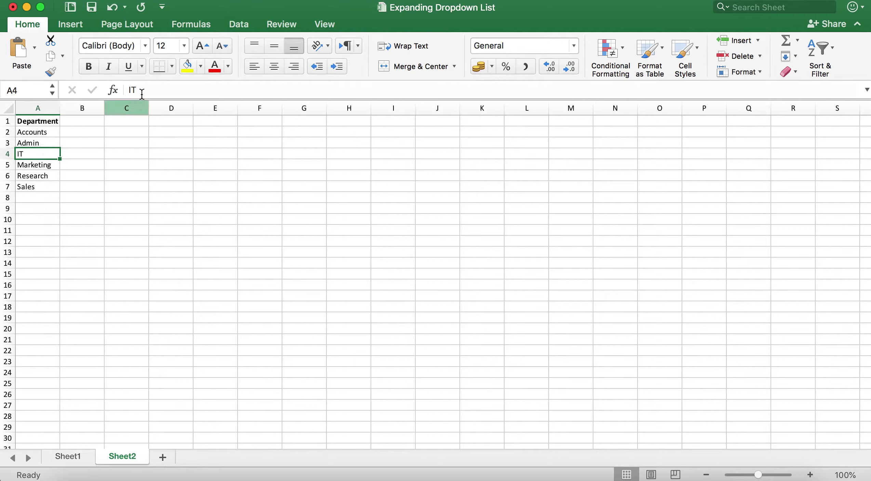
pyautogui.click(78, 27)
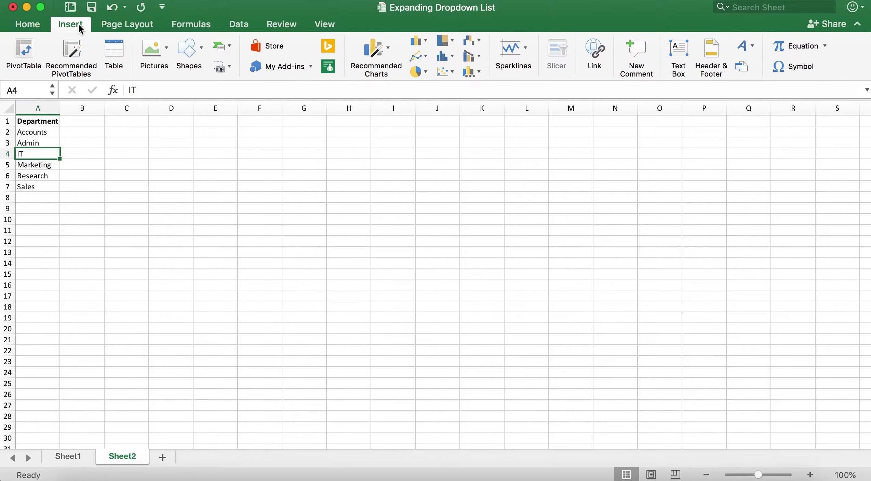
pyautogui.click(114, 52)
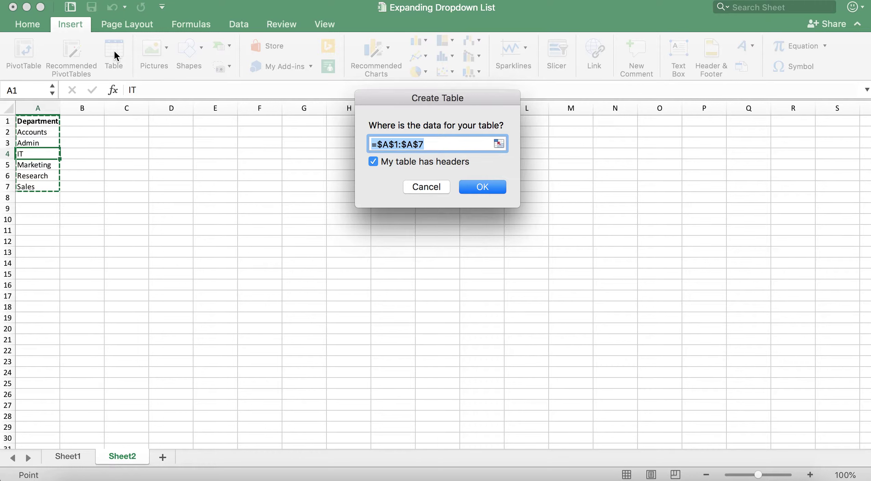
pyautogui.click(487, 188)
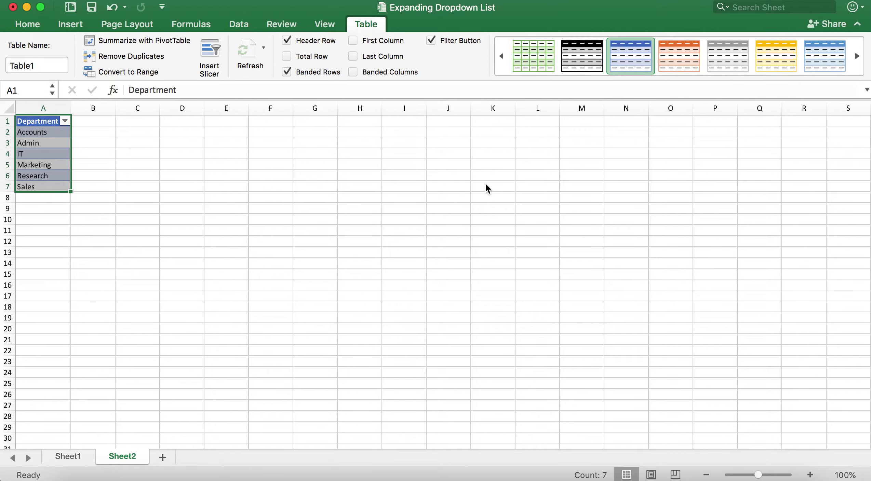
# Name the Accounts-to-Sales range A2:A7 'departments' in the Name Box
pyautogui.click(61, 130)
pyautogui.moveTo(61, 134); pyautogui.dragTo(58, 188)
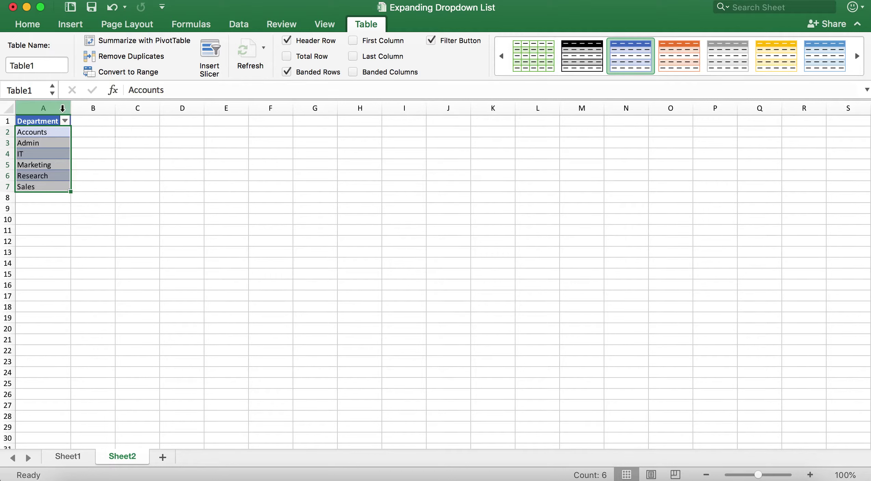
pyautogui.click(36, 89)
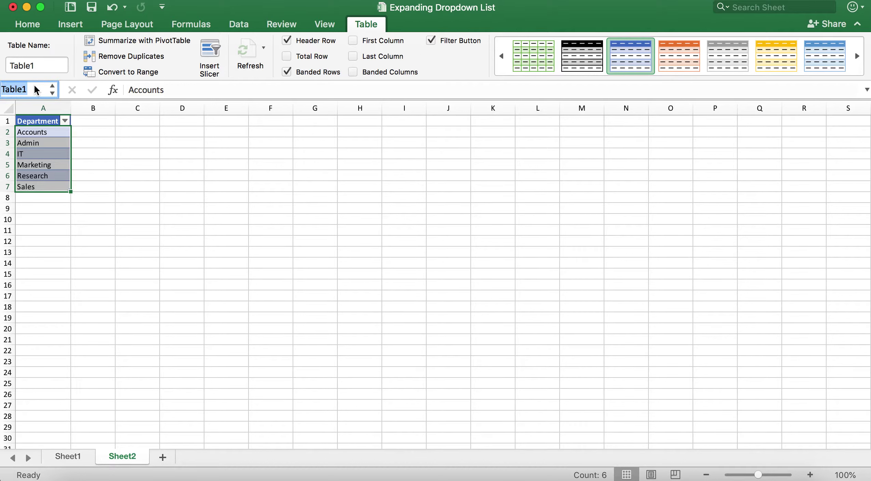
pyautogui.write('depart')
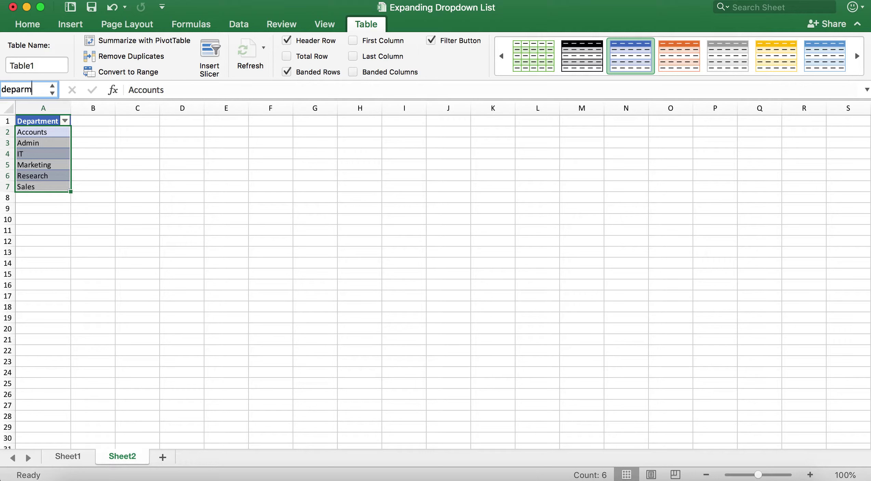
pyautogui.write('ments')
pyautogui.press('Return')
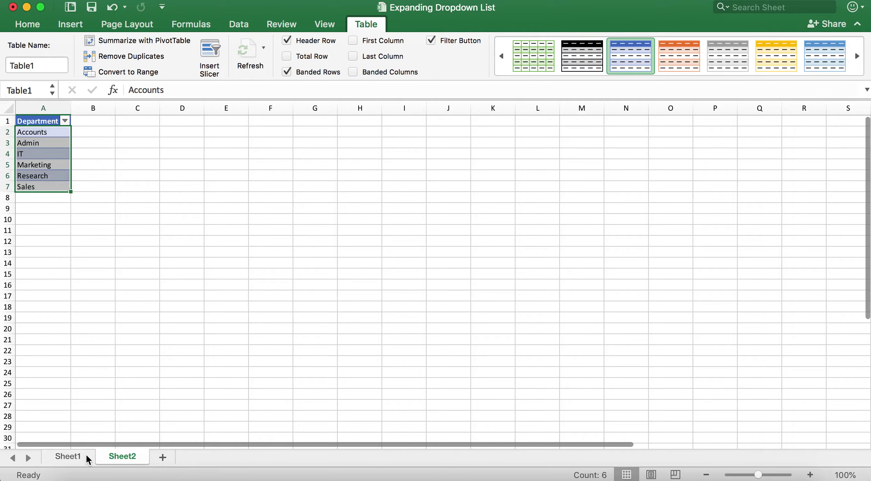
# Back on Sheet1, select the empty Department cells C2:C15
pyautogui.click(74, 458)
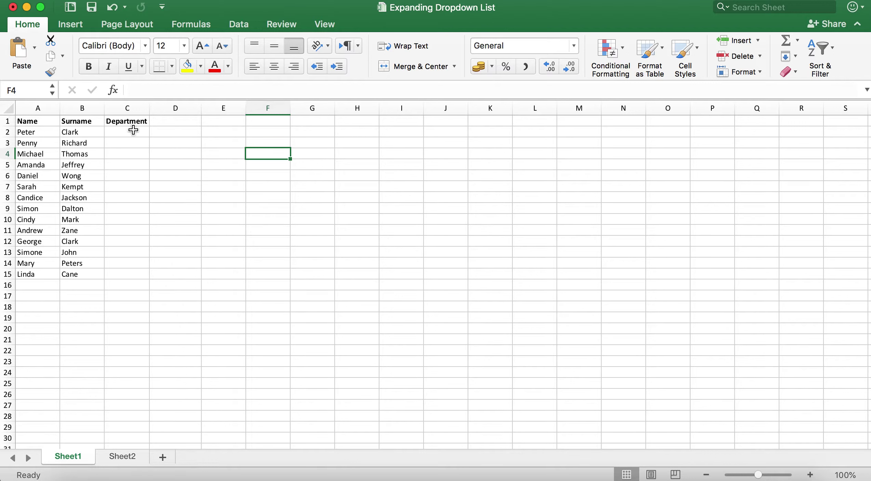
pyautogui.moveTo(133, 130); pyautogui.dragTo(143, 272)
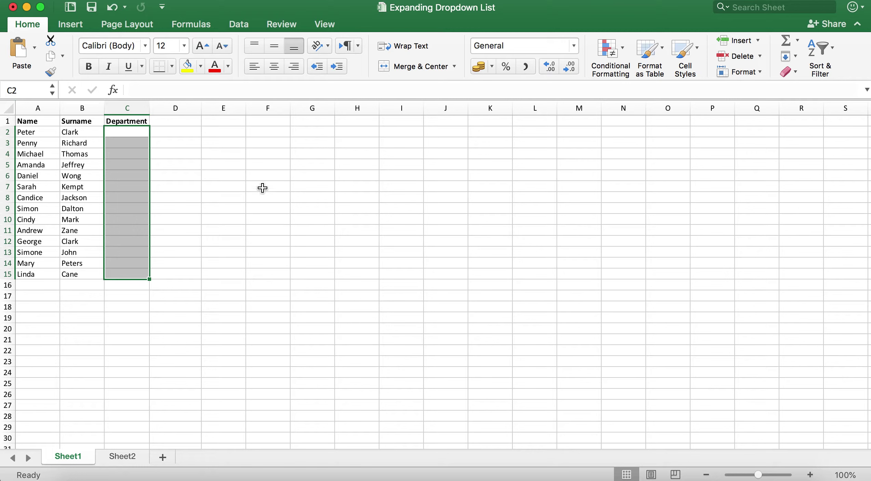
# Apply List data validation to C2:C15 with source =departments and an in-cell dropdown
pyautogui.click(243, 30)
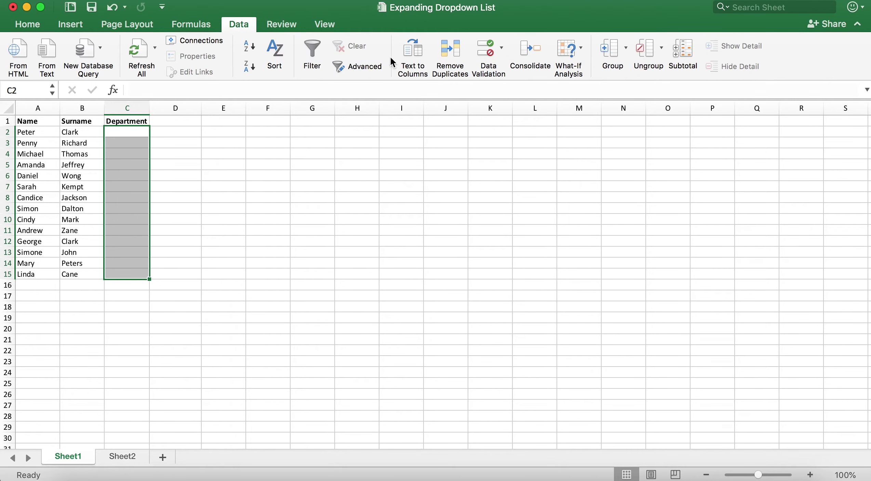
pyautogui.click(488, 52)
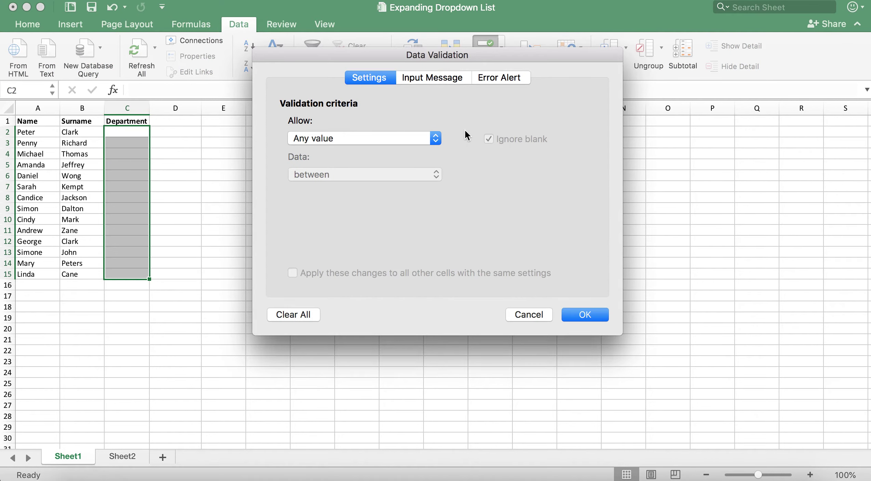
pyautogui.click(406, 138)
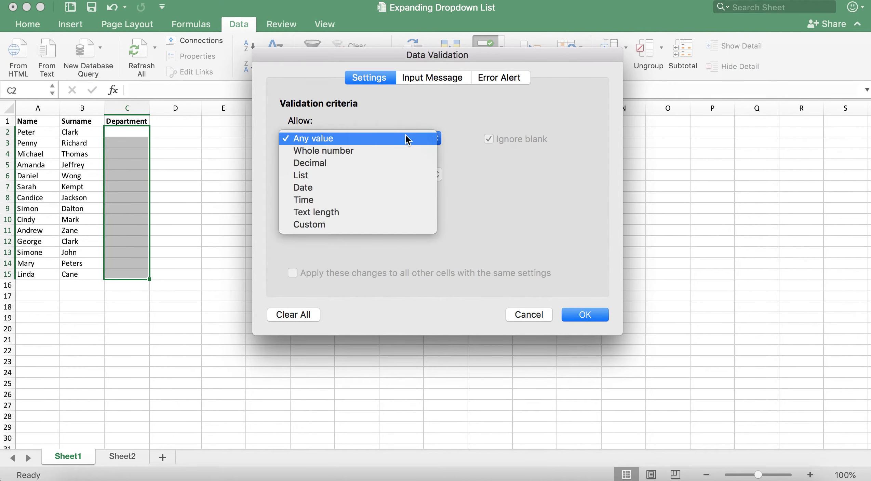
pyautogui.click(391, 178)
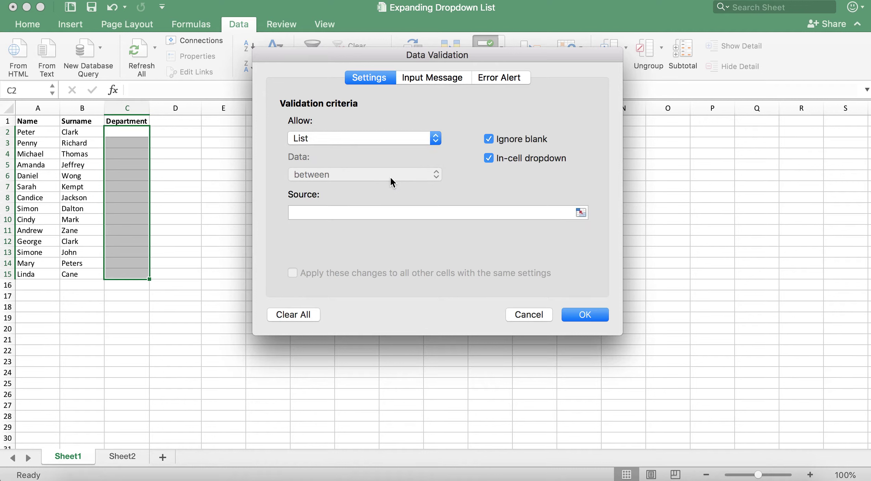
pyautogui.click(397, 213)
pyautogui.write('=')
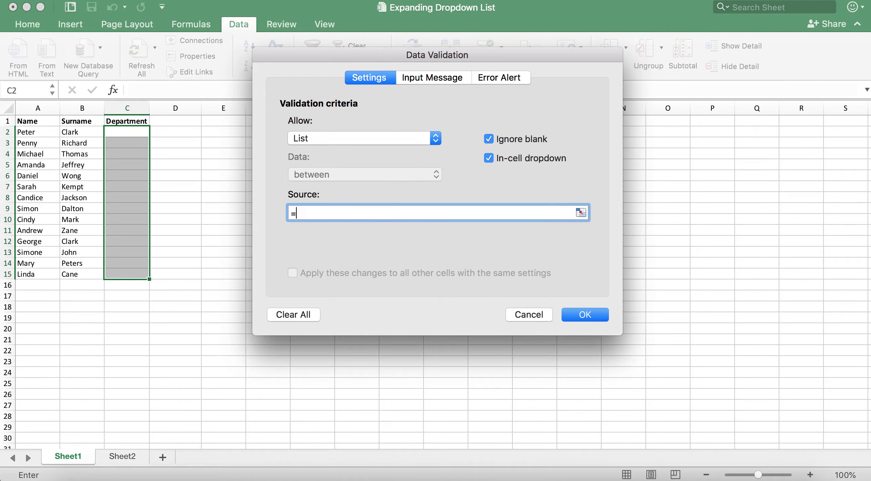
pyautogui.write('departments')
pyautogui.click(592, 317)
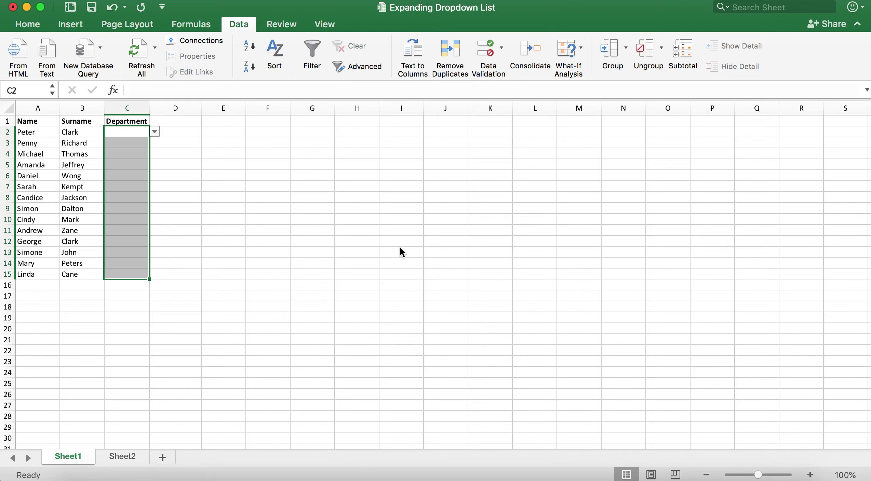
# Check C2's department dropdown, then type HR in Sheet2 cell A8 to extend Table1
pyautogui.click(155, 132)
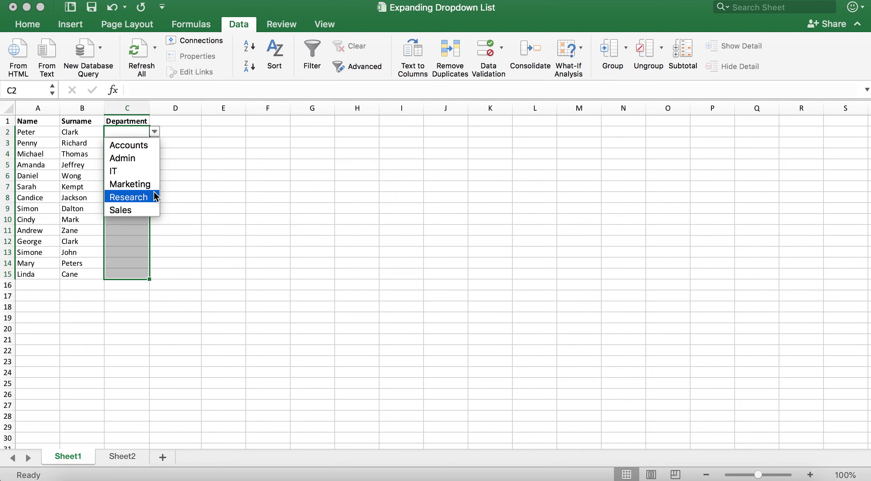
pyautogui.click(209, 183)
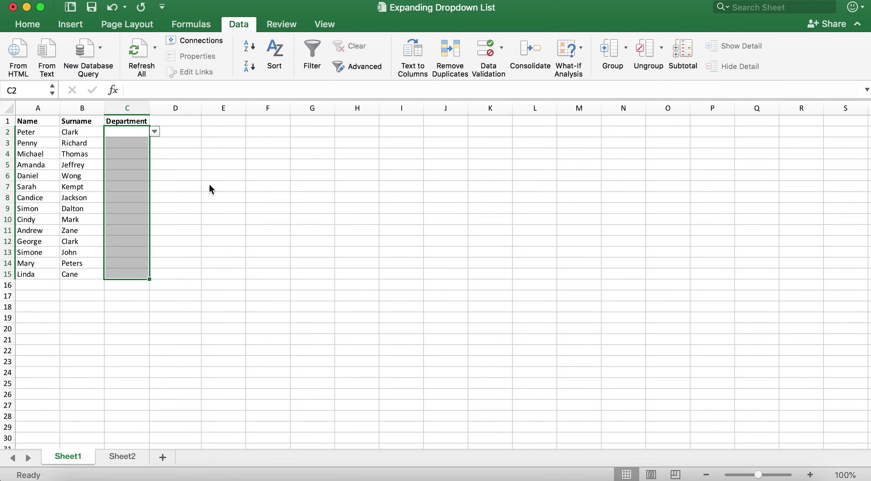
pyautogui.click(124, 457)
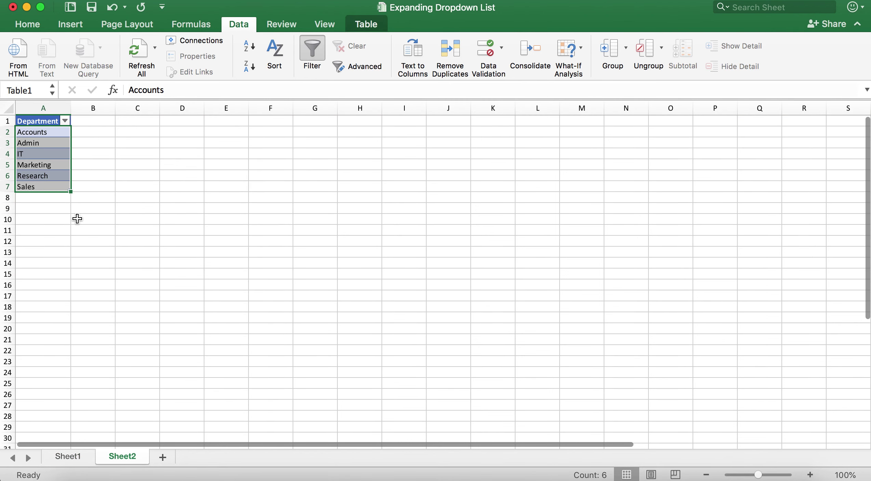
pyautogui.click(54, 201)
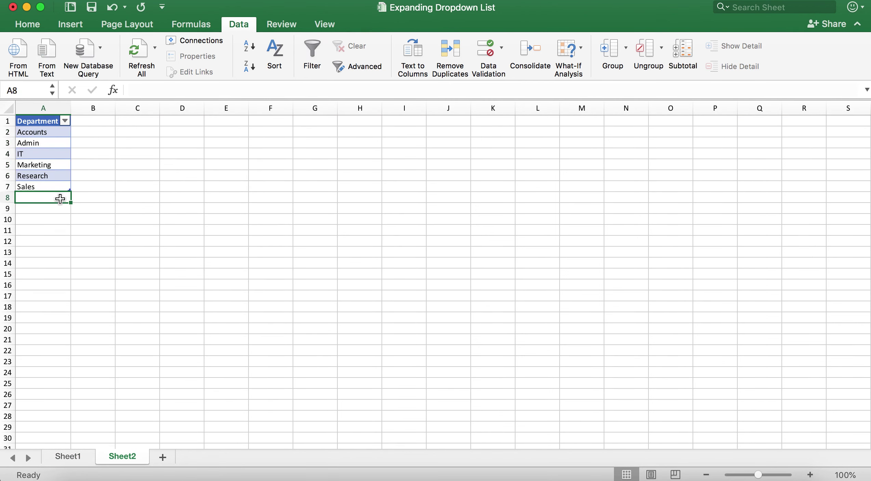
pyautogui.write('HR')
pyautogui.press('Return')
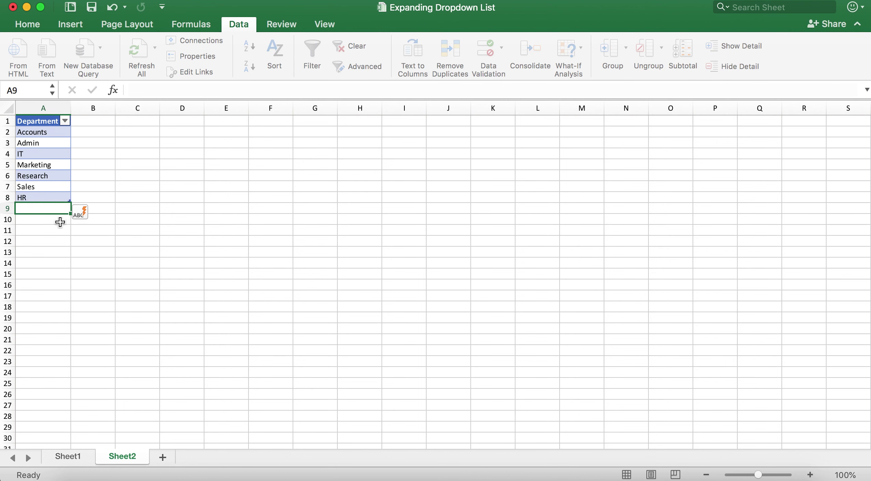
# On Sheet1, choose HR from cell C4's department dropdown
pyautogui.click(69, 456)
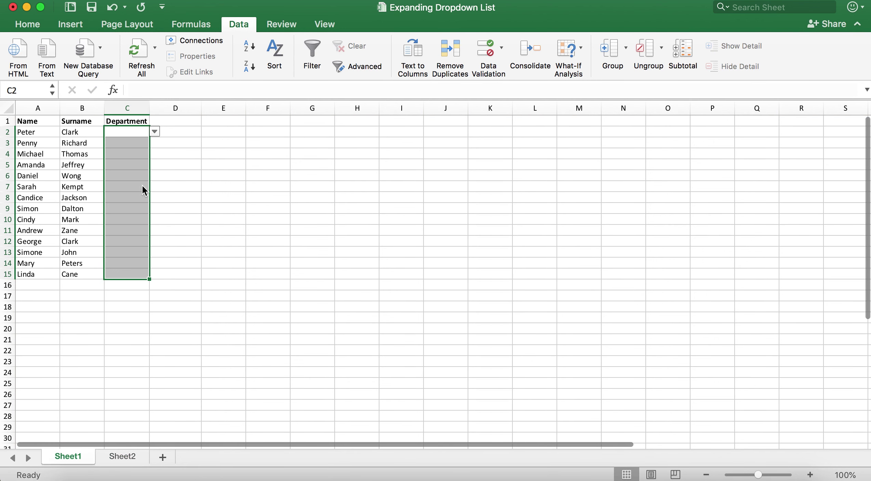
pyautogui.click(138, 150)
pyautogui.click(154, 153)
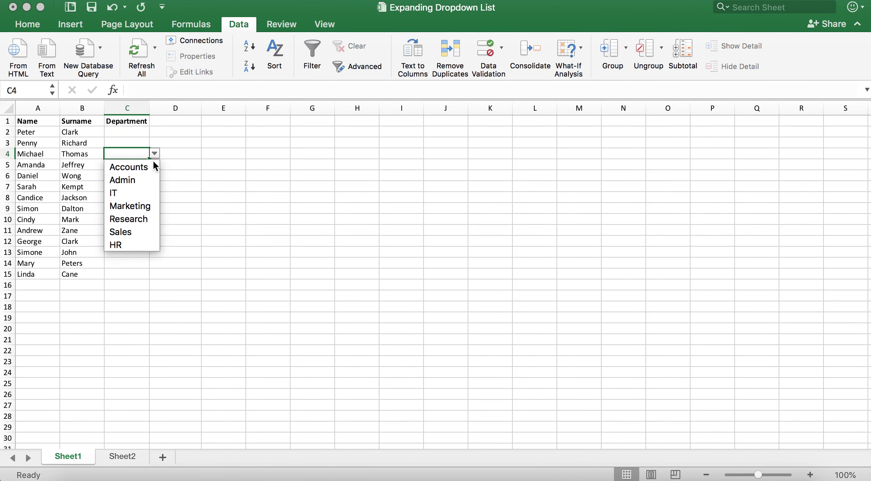
pyautogui.click(137, 244)
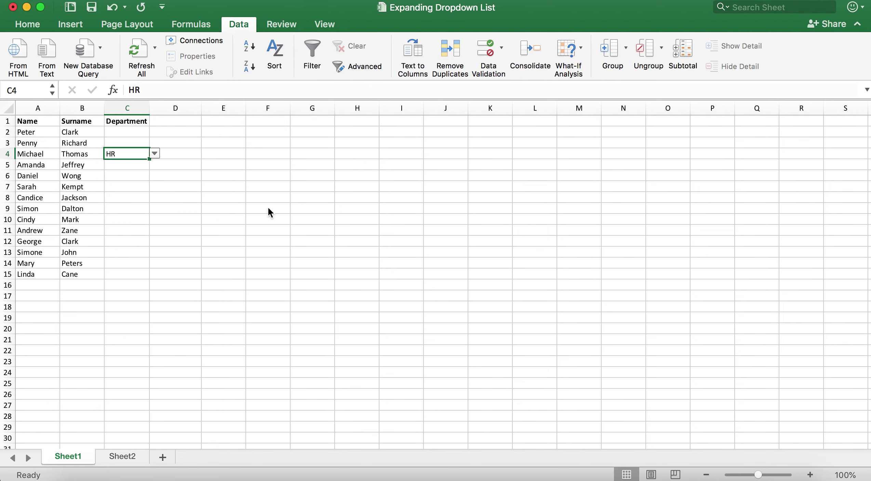